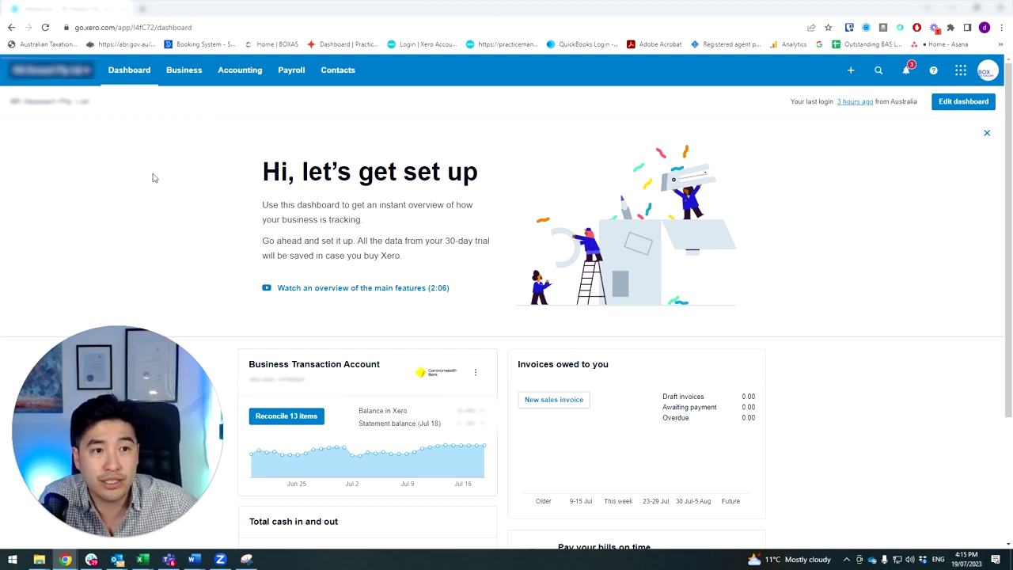
Open the Pay Employees page to view the draft pay run and pay run history.
click(278, 71)
click(340, 252)
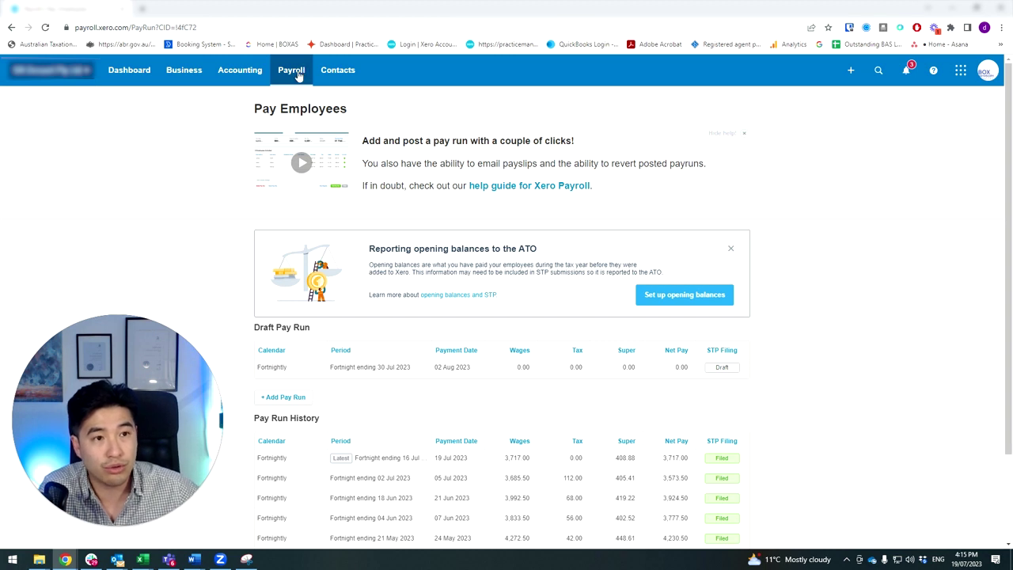
Open the Payroll Employee Summary report from the accounting reports and view its available date ranges.
click(252, 79)
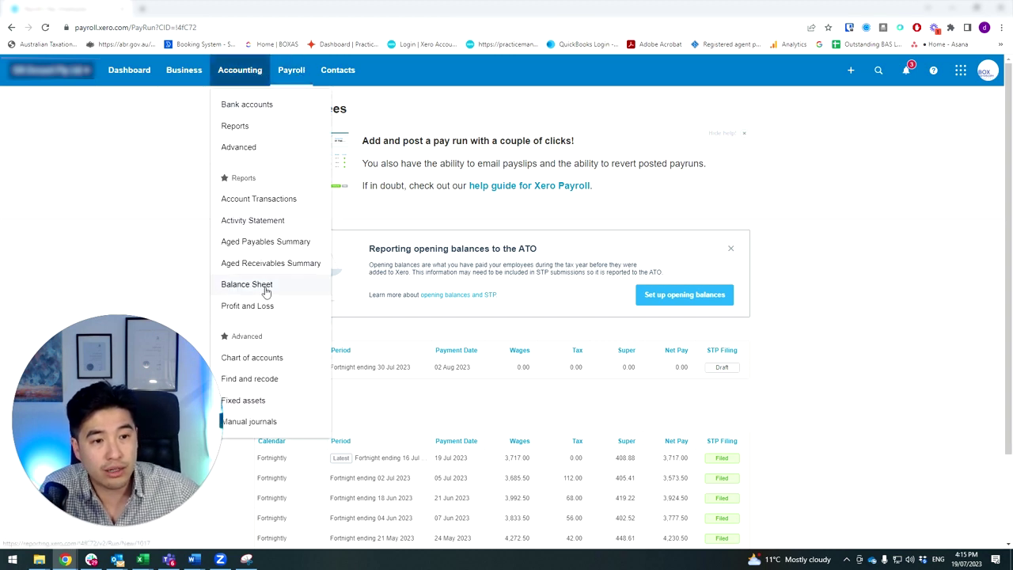
click(246, 128)
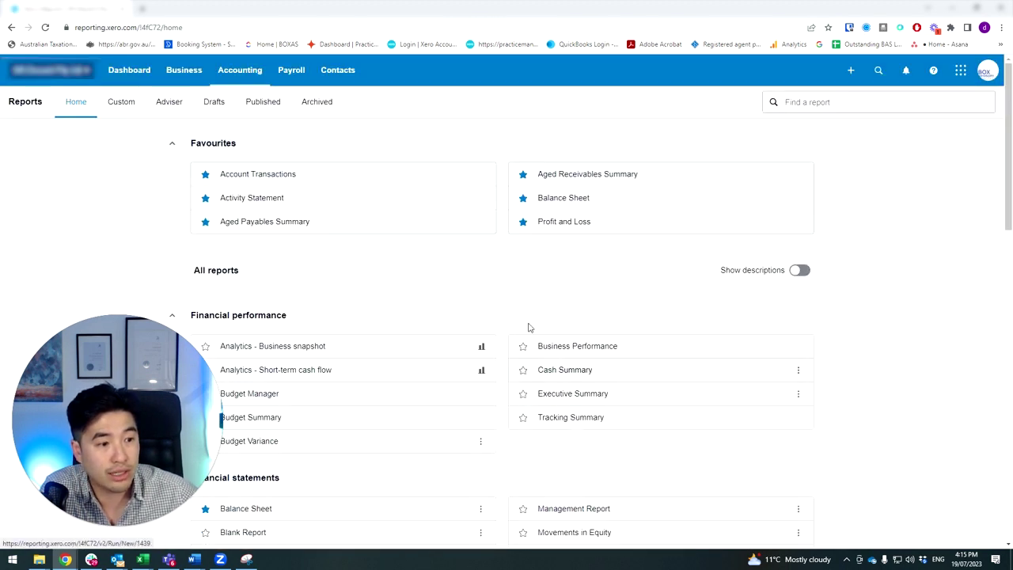
click(230, 71)
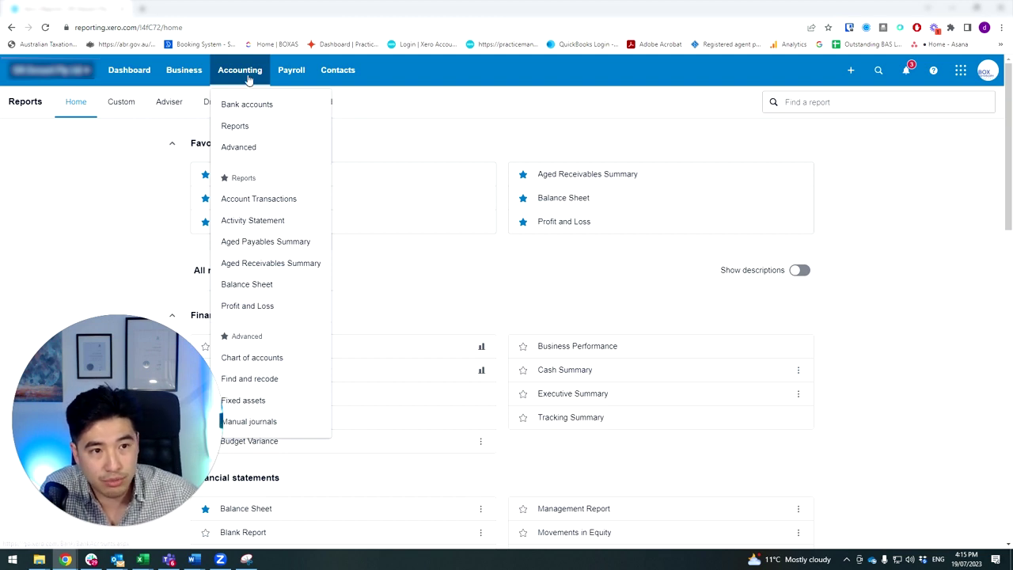
click(512, 280)
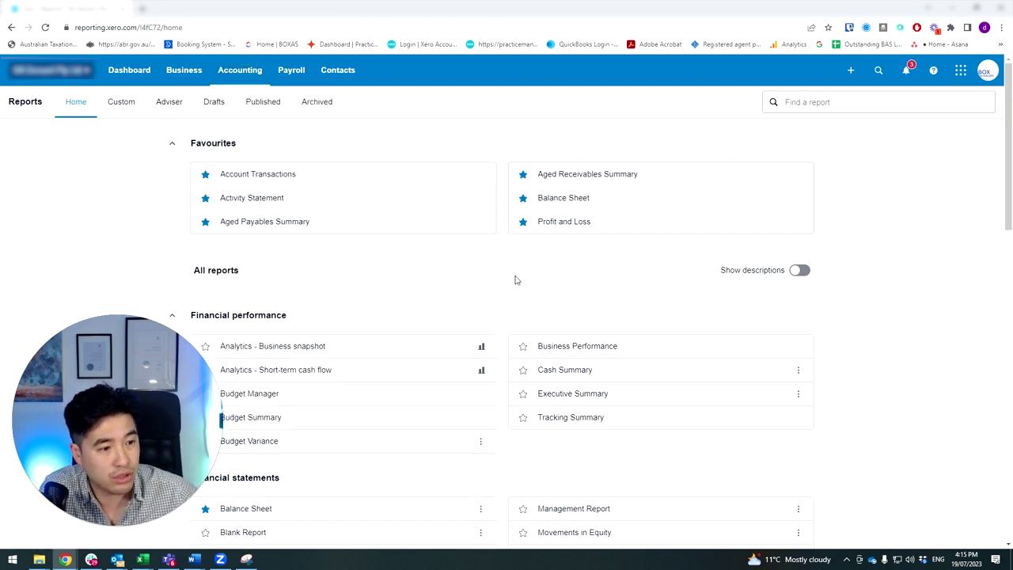
scroll(554, 332, down, 3)
scroll(601, 386, down, 3)
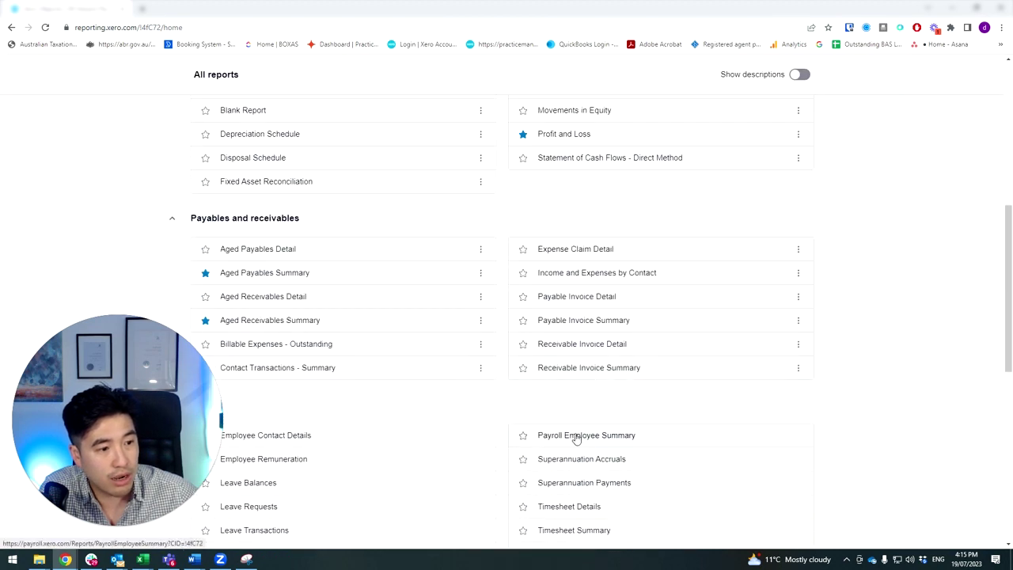
click(578, 437)
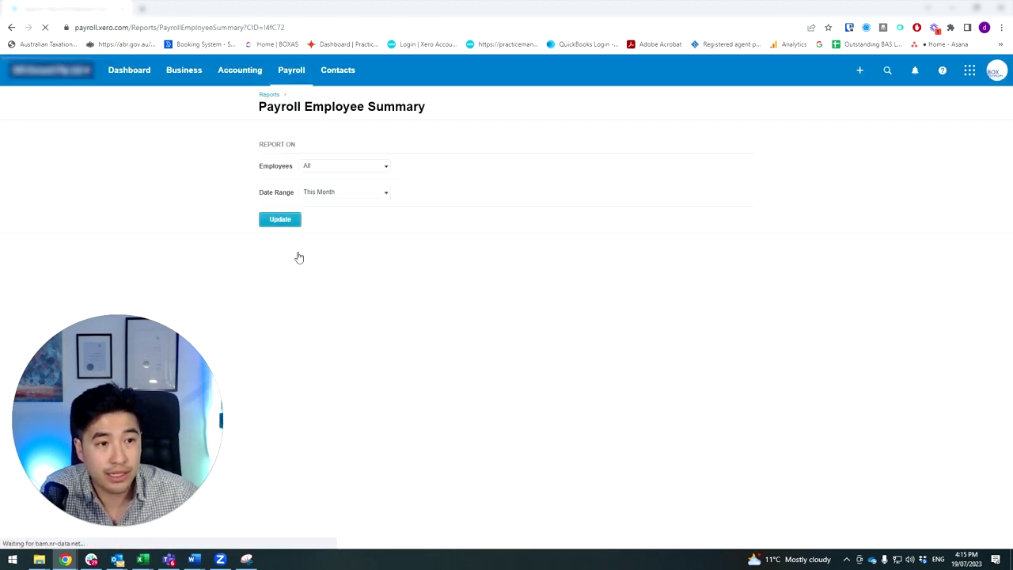
click(362, 194)
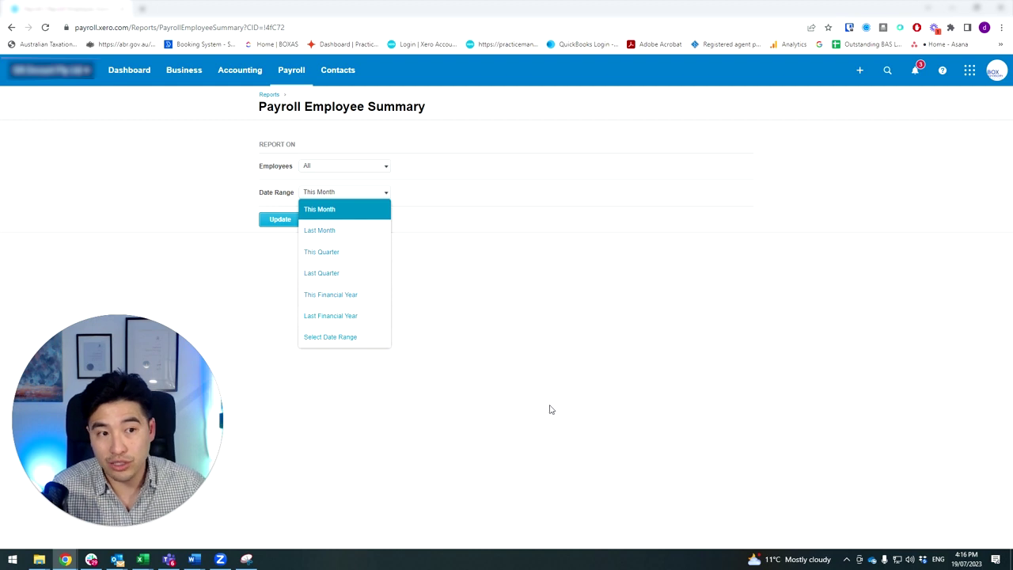
click(531, 344)
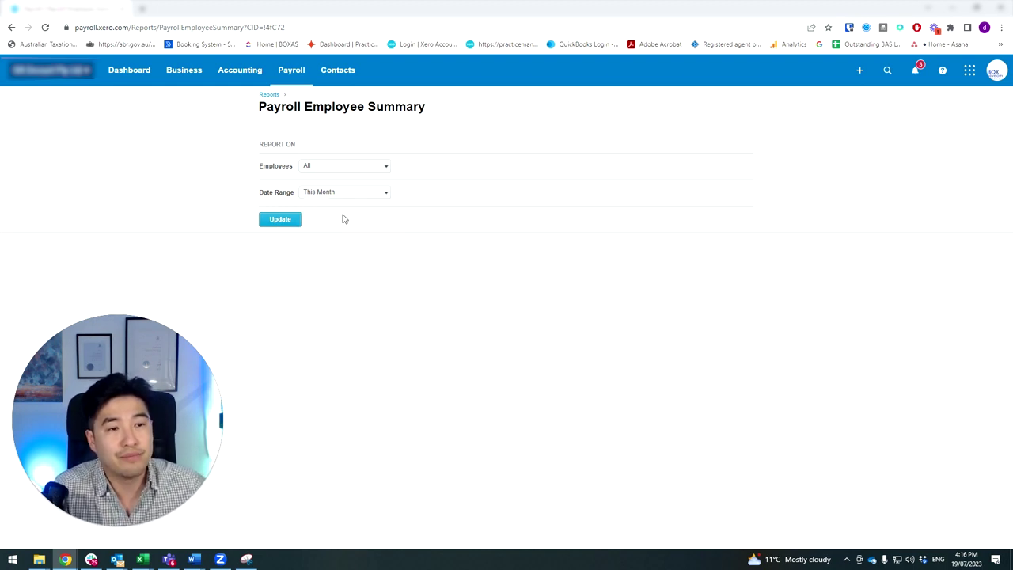
Open the Single Touch Payroll overview and review the filing status of each pay run in the filing history.
click(294, 75)
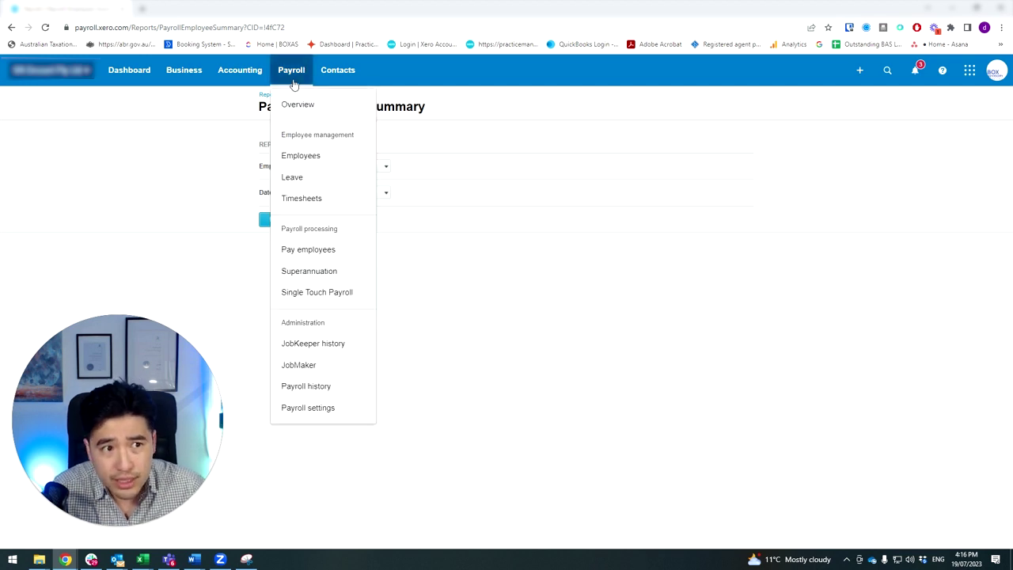
click(336, 293)
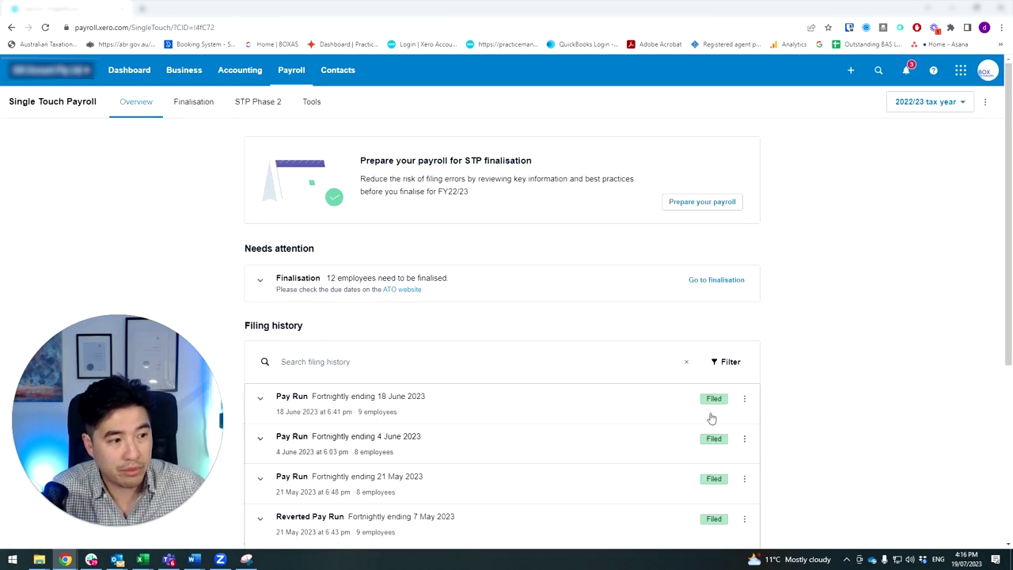
scroll(715, 420, down, 3)
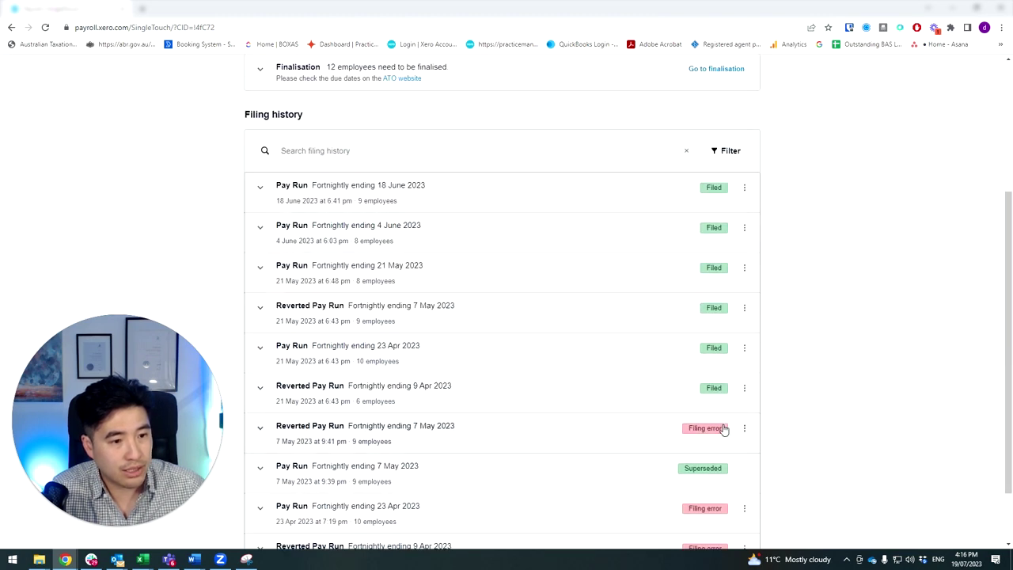
scroll(728, 433, up, 3)
scroll(736, 436, down, 4)
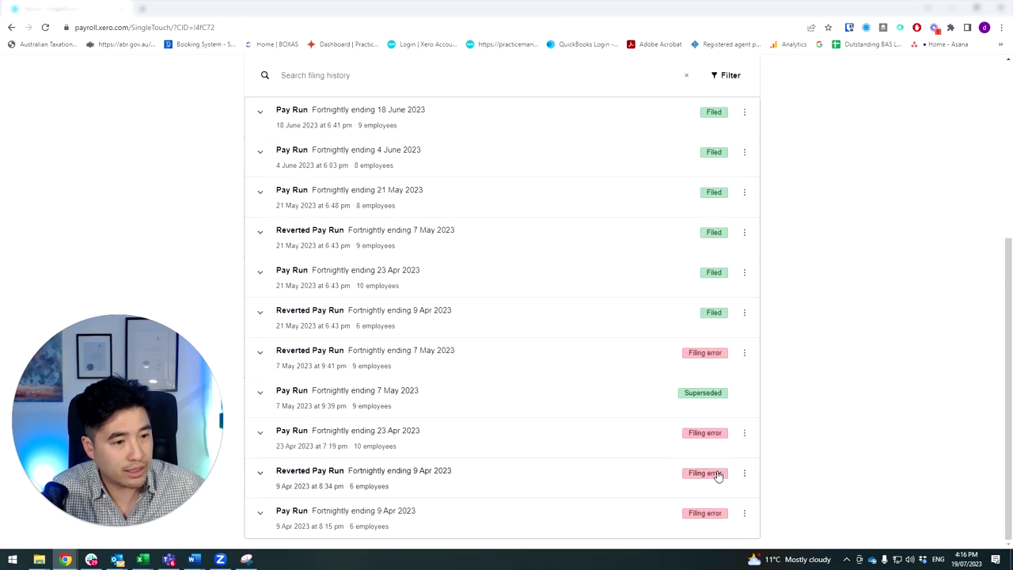
scroll(689, 419, up, 4)
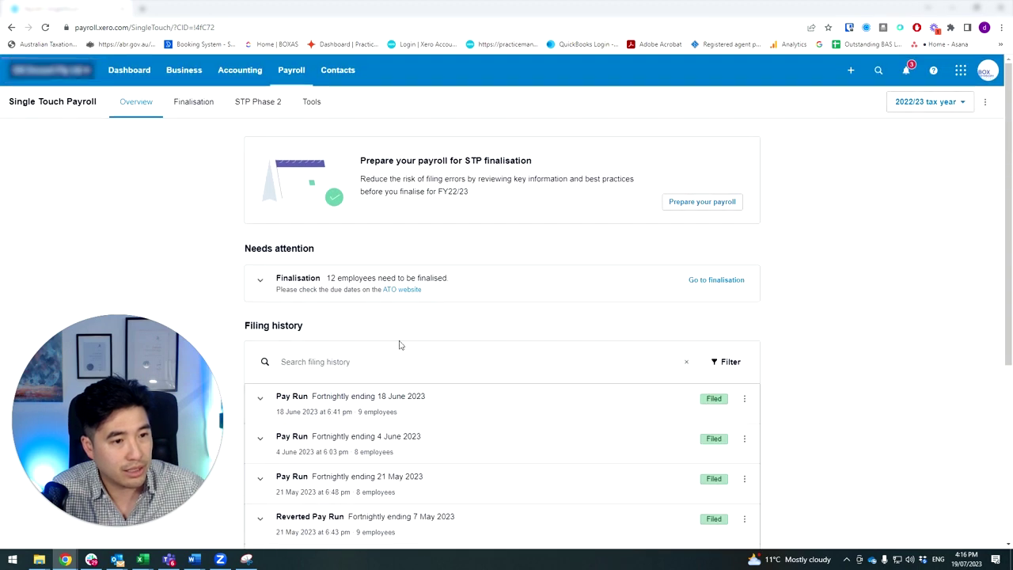
Expand the Finalisation item under Needs attention and look through its list of employees.
click(471, 289)
scroll(469, 322, down, 5)
scroll(468, 323, up, 5)
Open Pay Employees in a separate browser tab and review the pay run history.
click(289, 71)
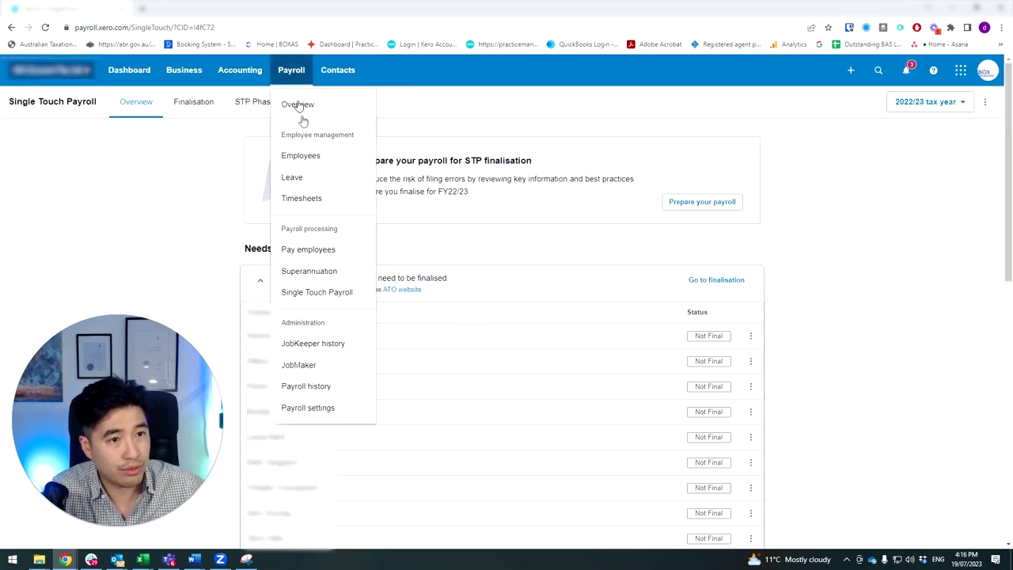
right_click(326, 250)
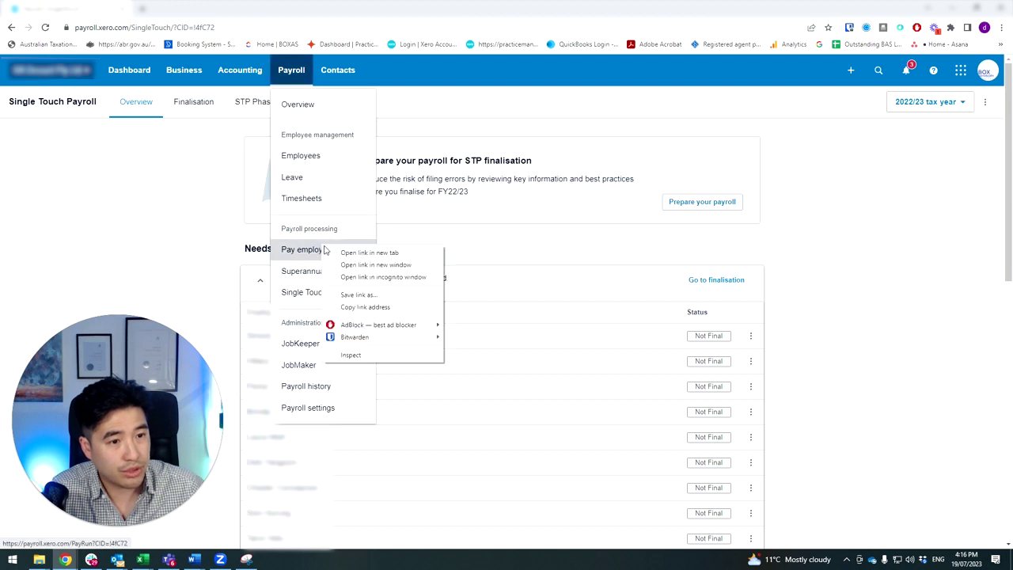
click(379, 257)
click(181, 9)
scroll(554, 401, down, 2)
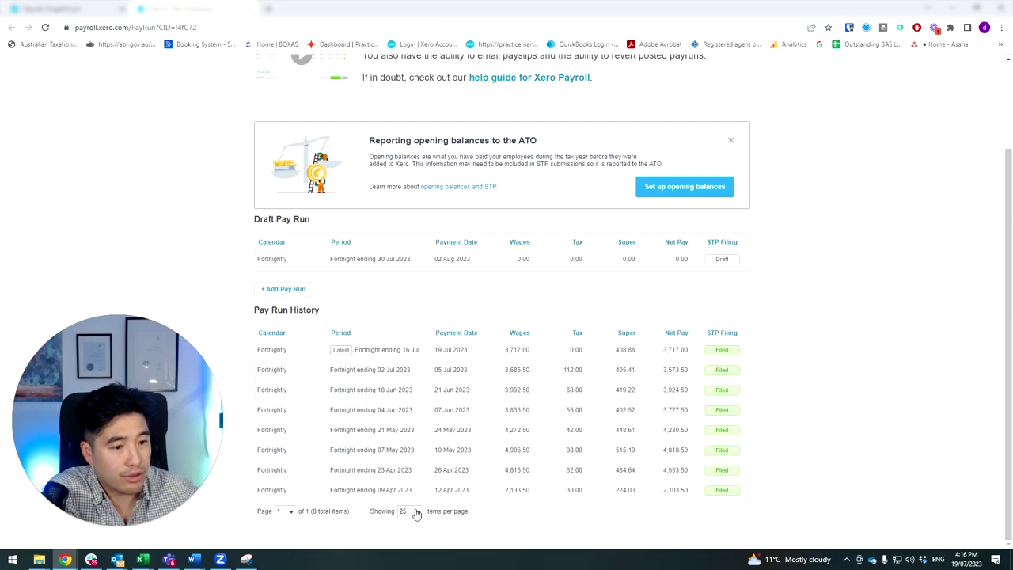
Compare the Single Touch Payroll filing history with the pay run history, checking the periods with filing errors.
key(ctrl+Tab)
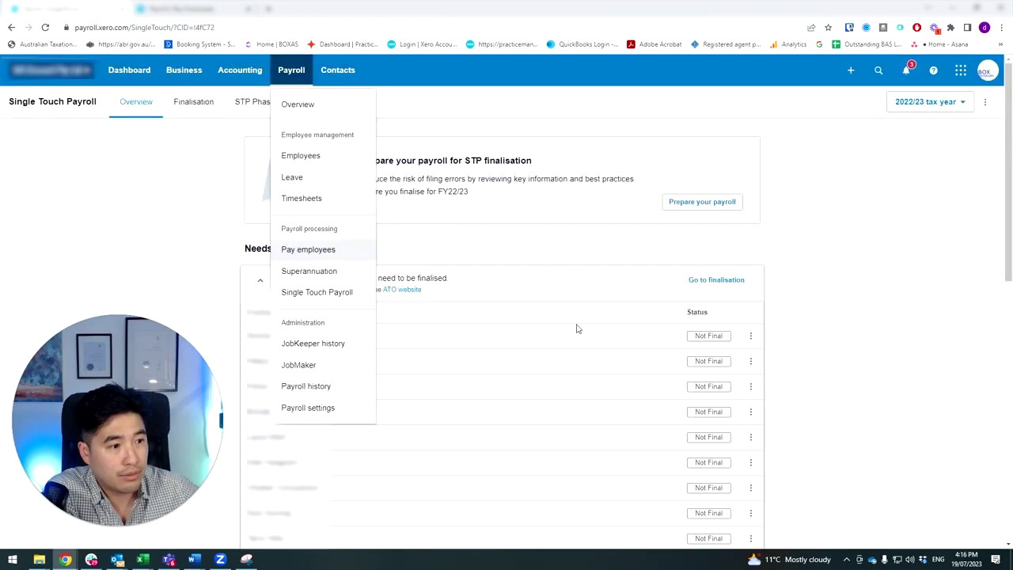
scroll(860, 290, down, 10)
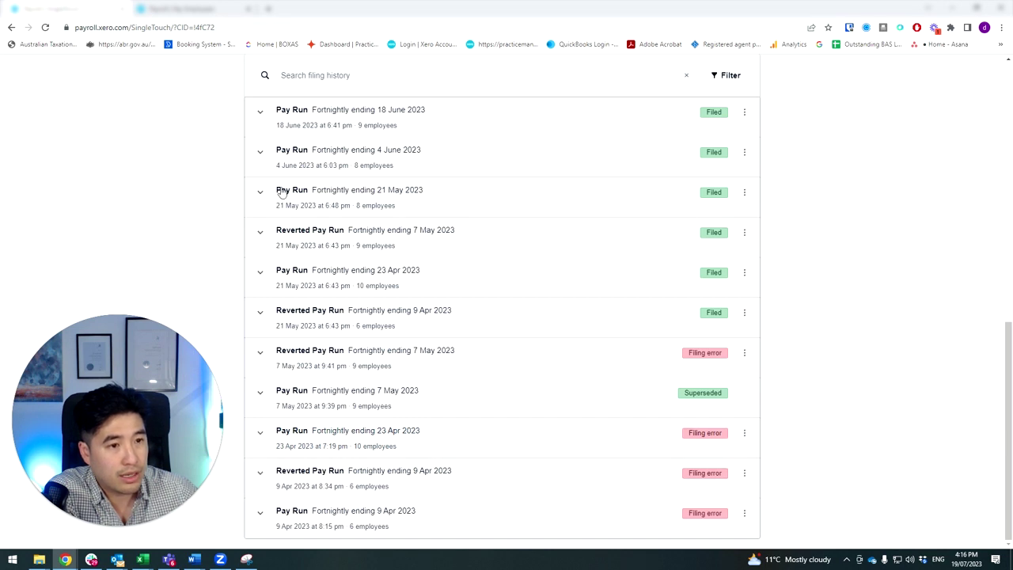
key(alt+Left)
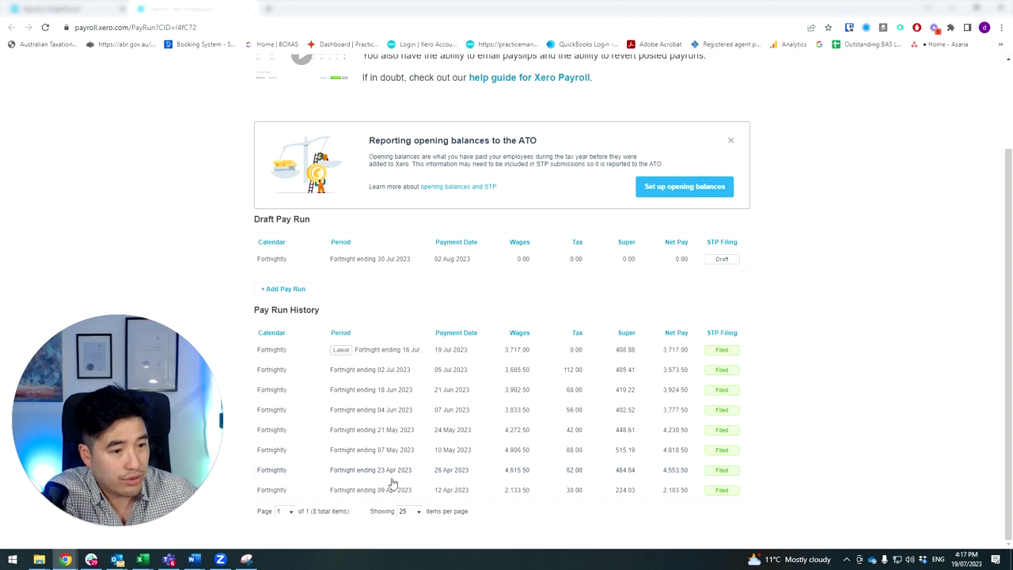
key(alt+Right)
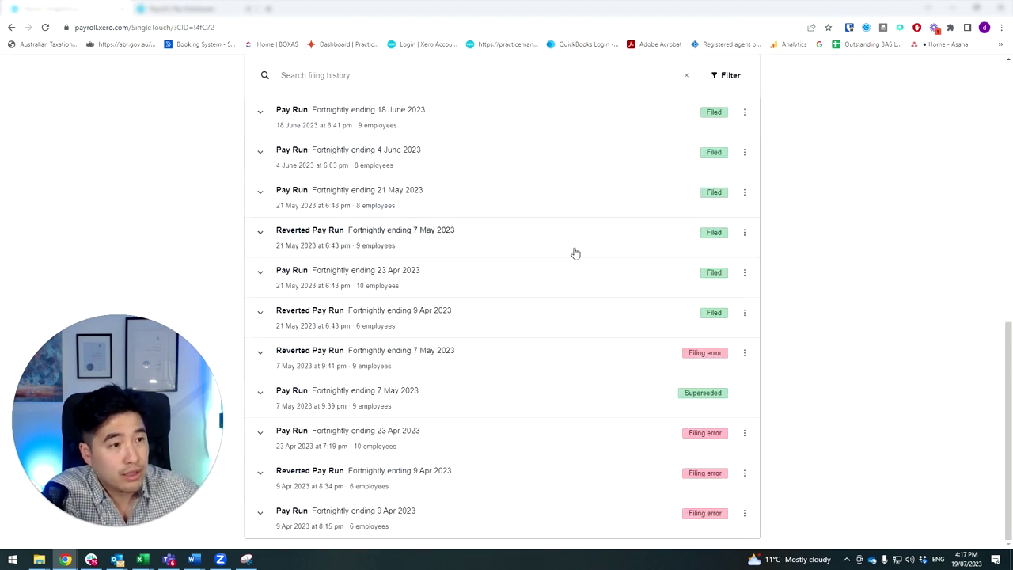
scroll(762, 319, up, 10)
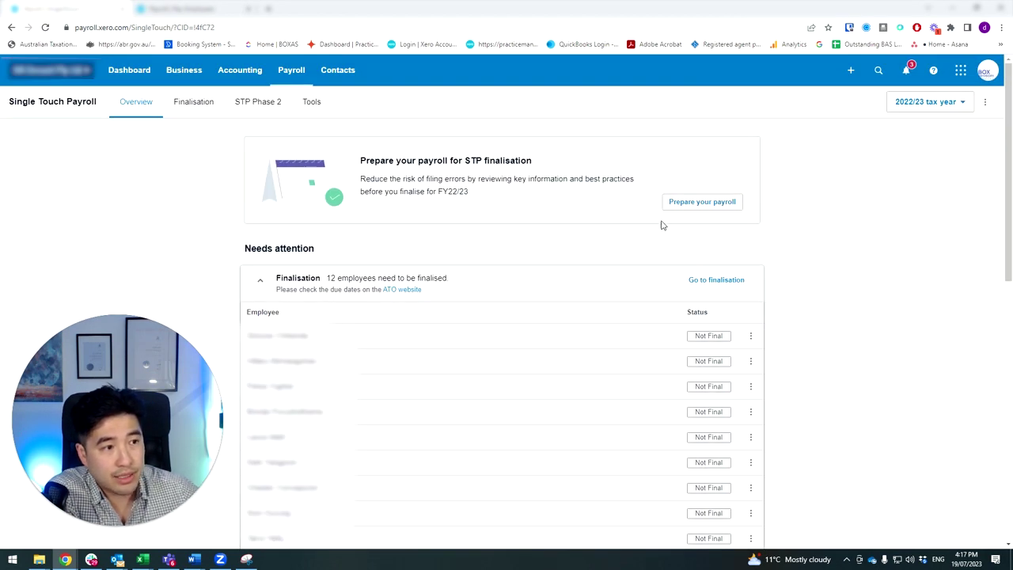
Open the payroll preparation checklist for STP finalisation and read through its review and reconcile items.
click(699, 203)
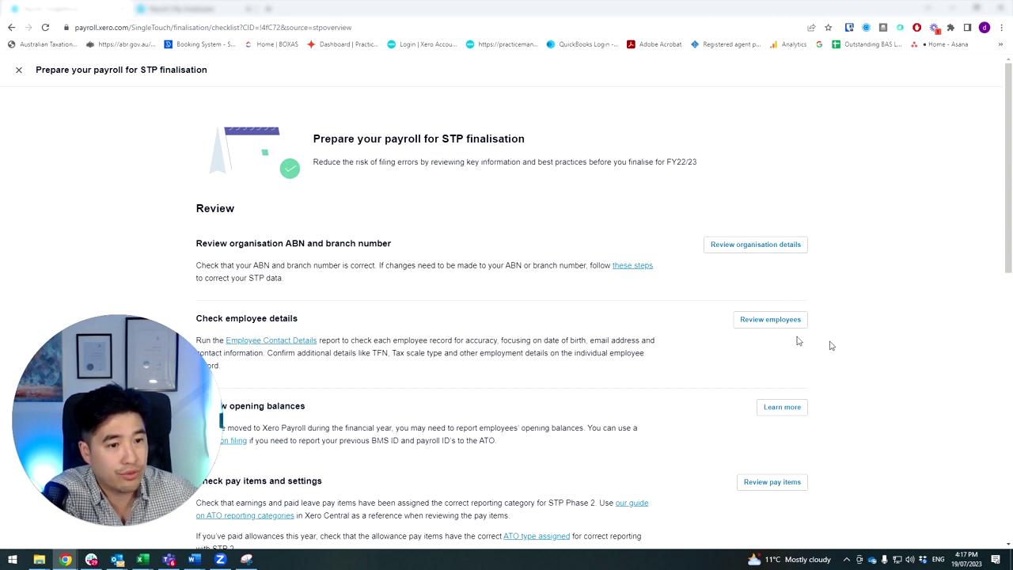
scroll(831, 346, down, 3)
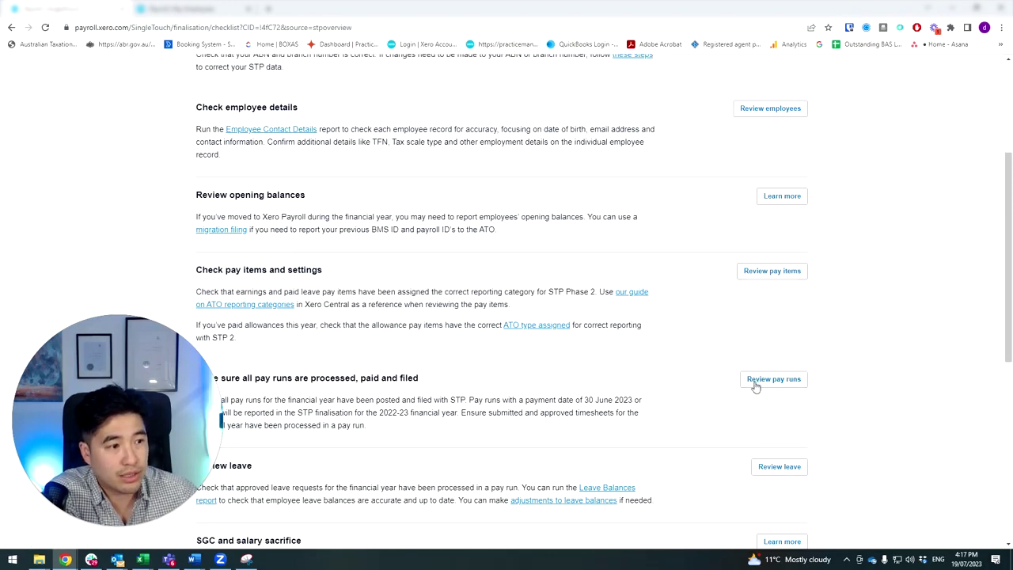
scroll(768, 392, down, 3)
scroll(843, 423, down, 3)
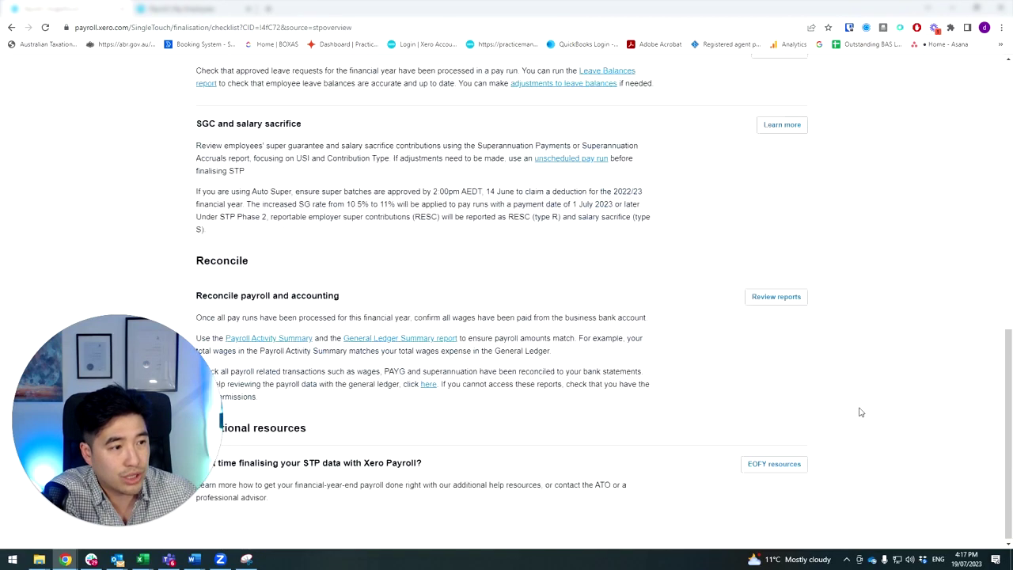
scroll(760, 544, up, 9)
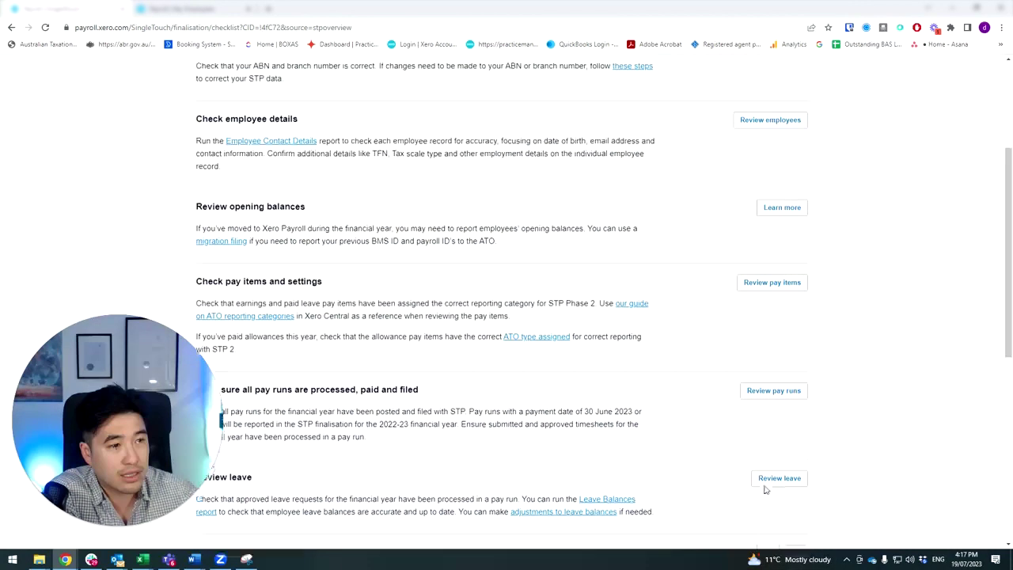
click(621, 380)
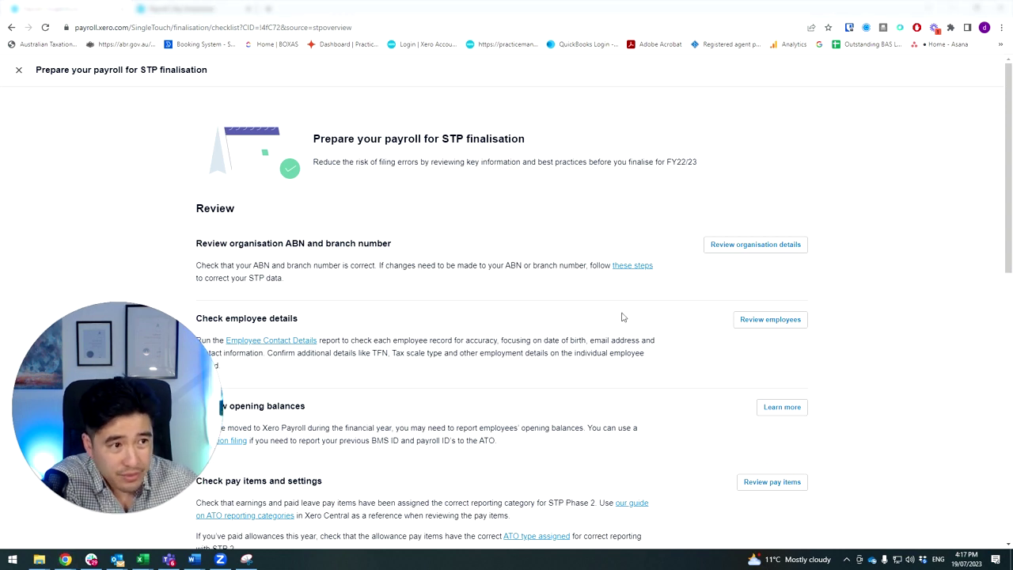
Review the organisation details, including the business number and contact information, and return to the preparation checklist.
click(750, 247)
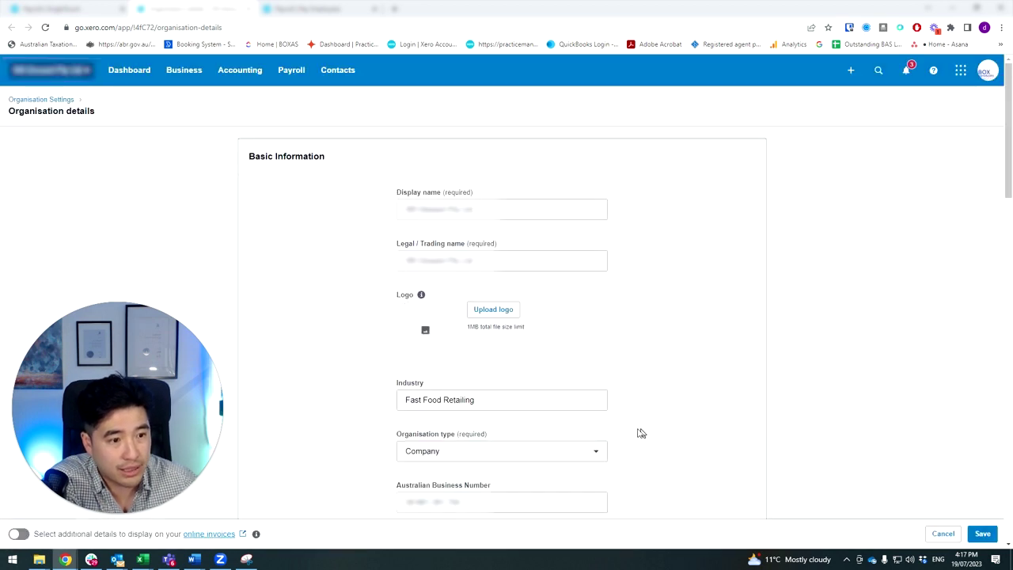
scroll(620, 430, down, 3)
scroll(421, 385, down, 10)
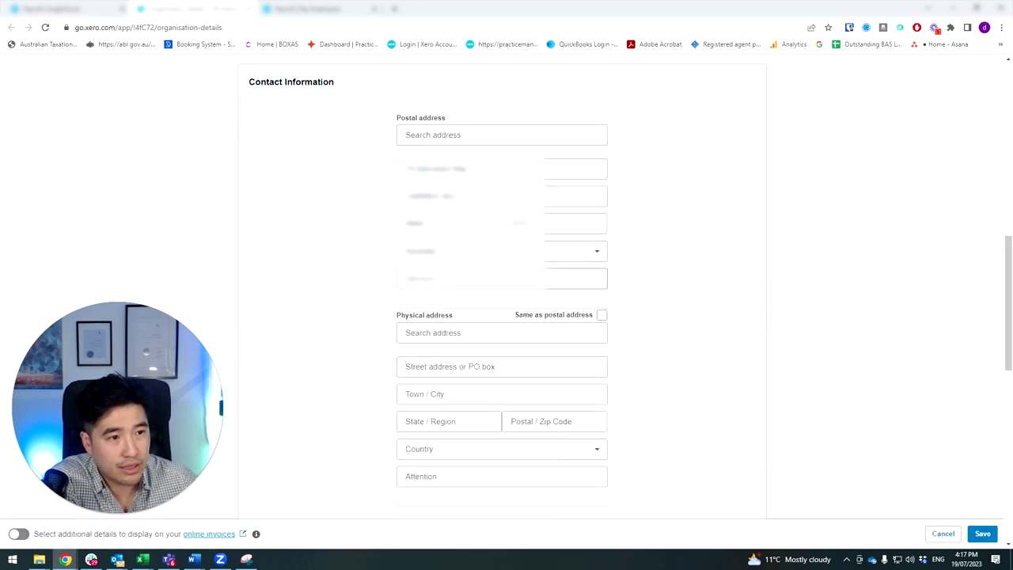
scroll(447, 458, up, 15)
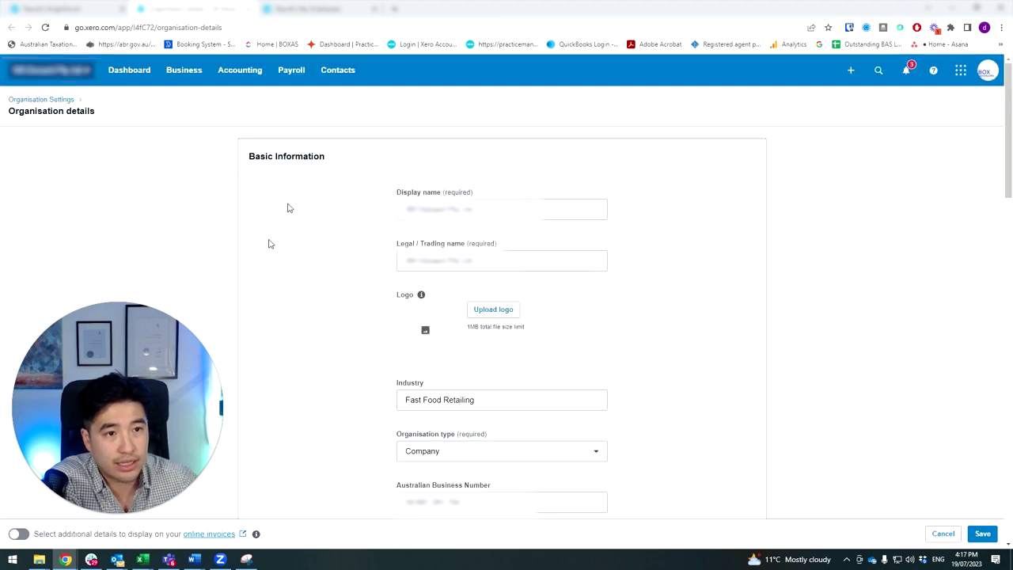
click(119, 9)
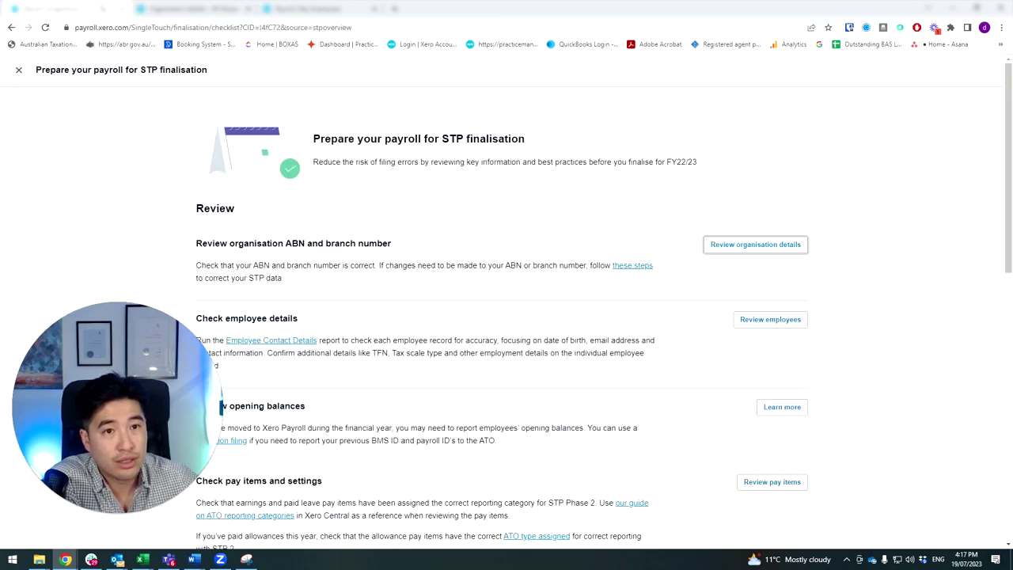
Close the preparation checklist and go to the Single Touch Payroll finalisation page for the 2022/23 tax year.
click(19, 70)
click(679, 278)
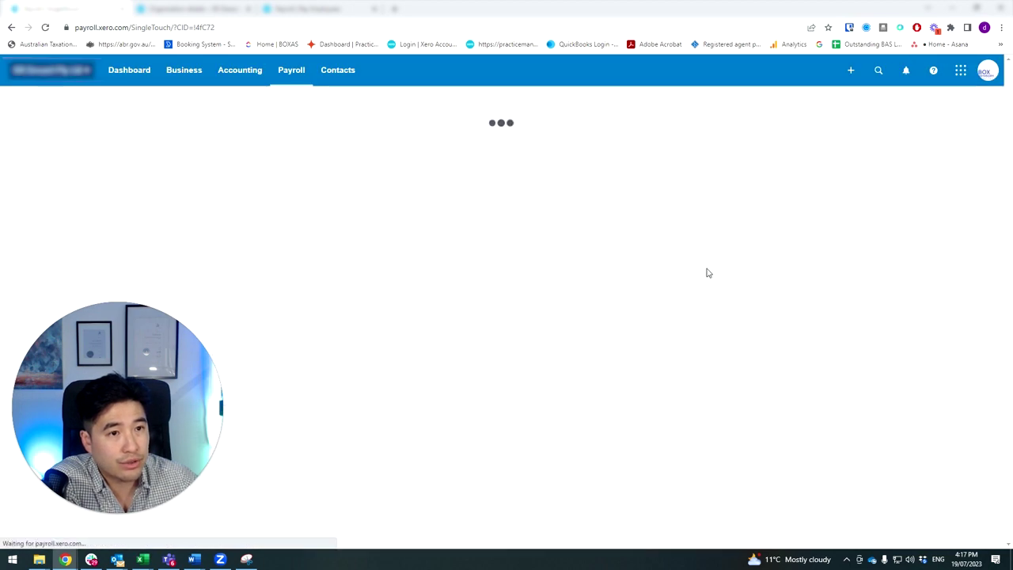
click(717, 280)
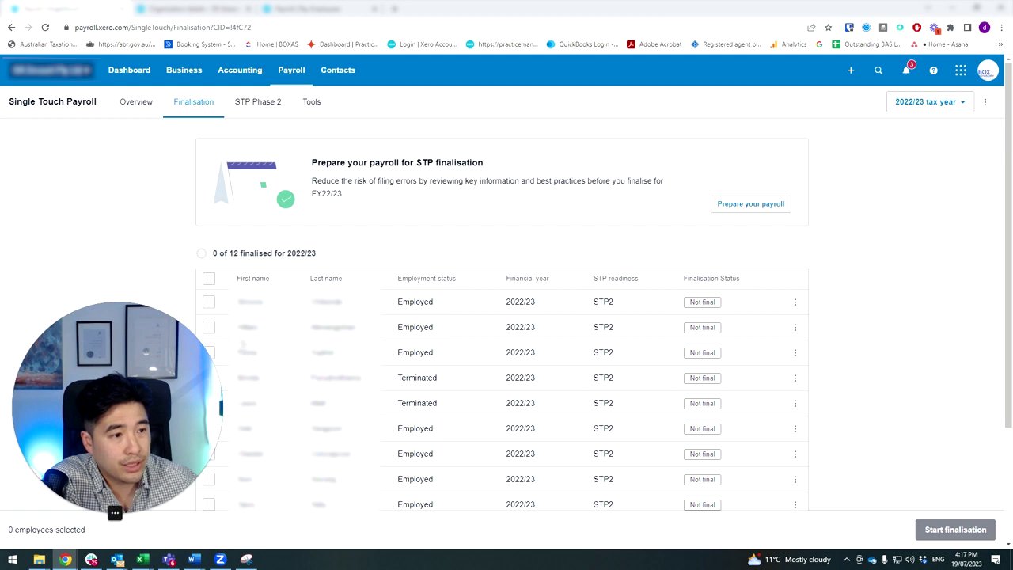
Select all employees in the 2022/23 finalisation list.
scroll(283, 334, down, 2)
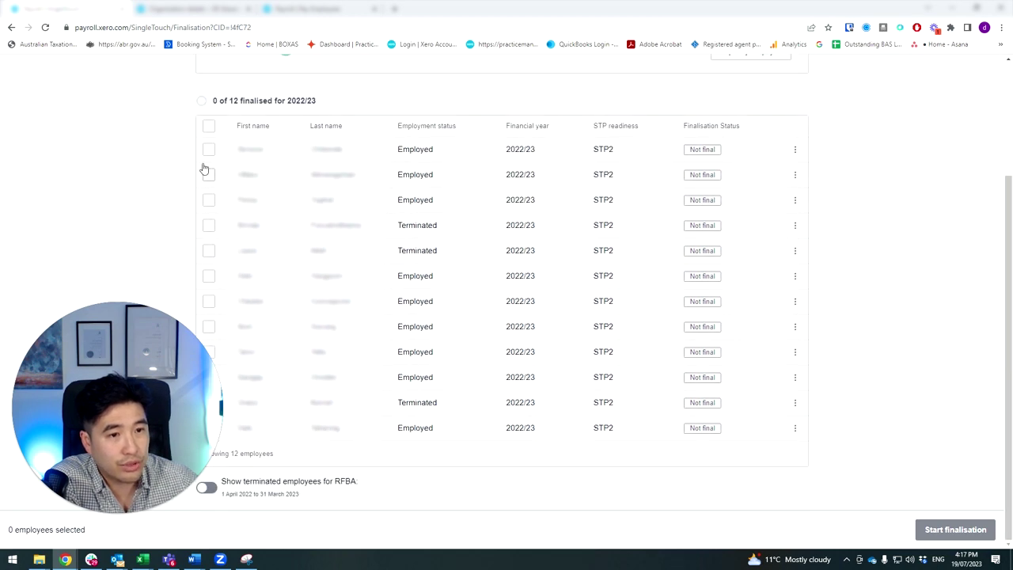
click(209, 126)
scroll(213, 125, up, 2)
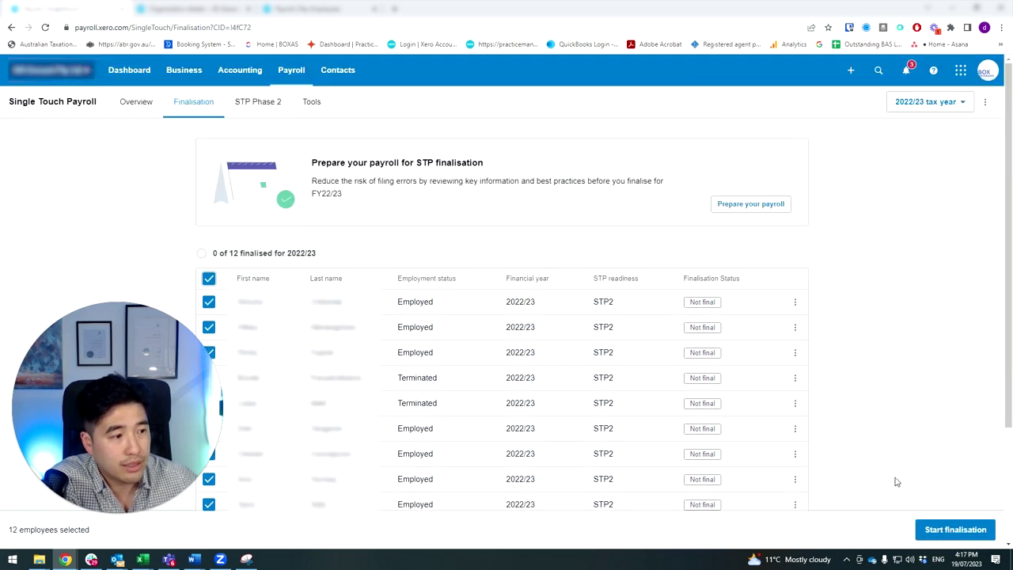
Start the finalisation for the selected employees, accept the Authorisation to file without changing any RFBA amounts, and submit it to the ATO.
click(956, 530)
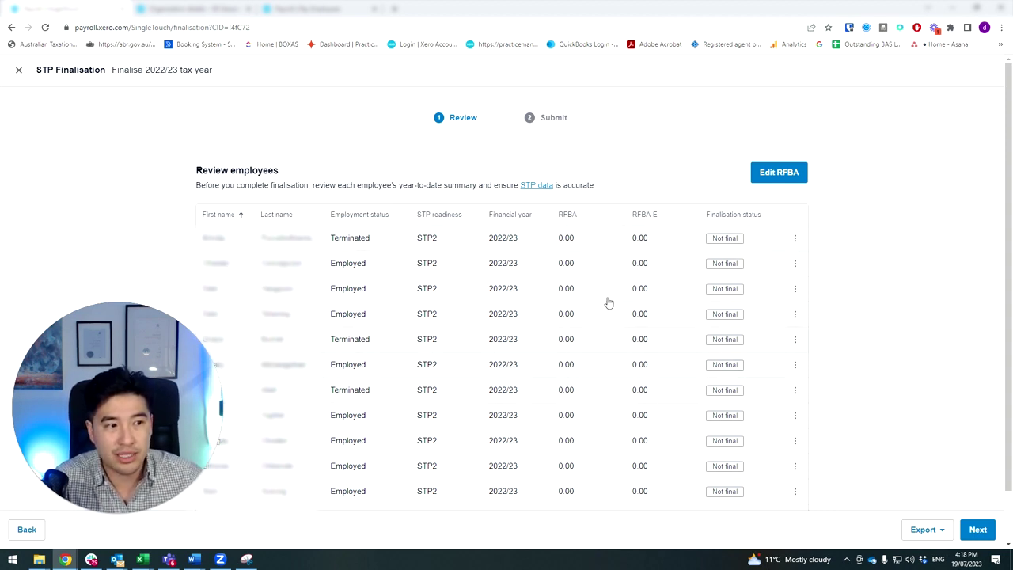
click(978, 530)
scroll(476, 385, down, 5)
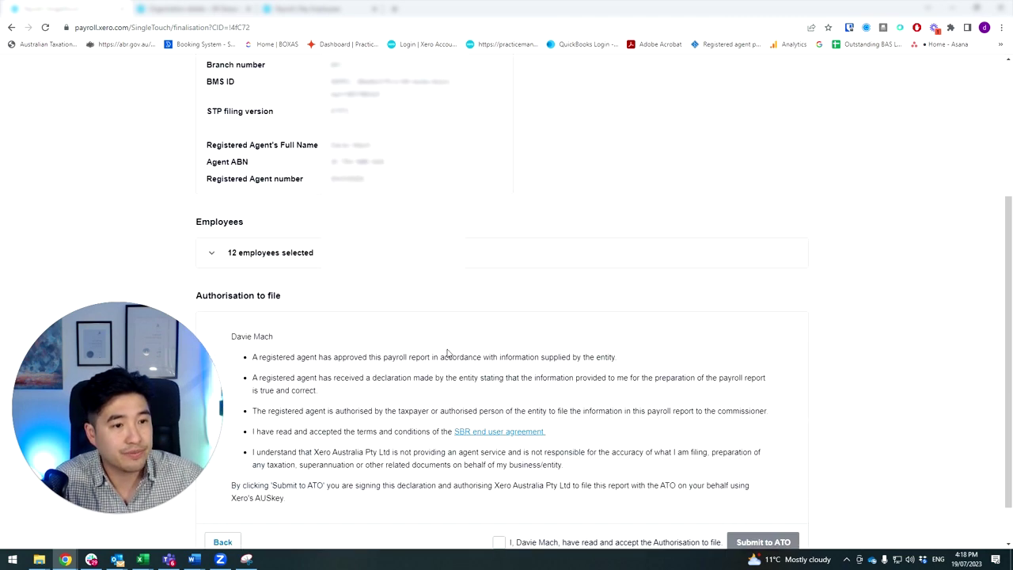
click(568, 495)
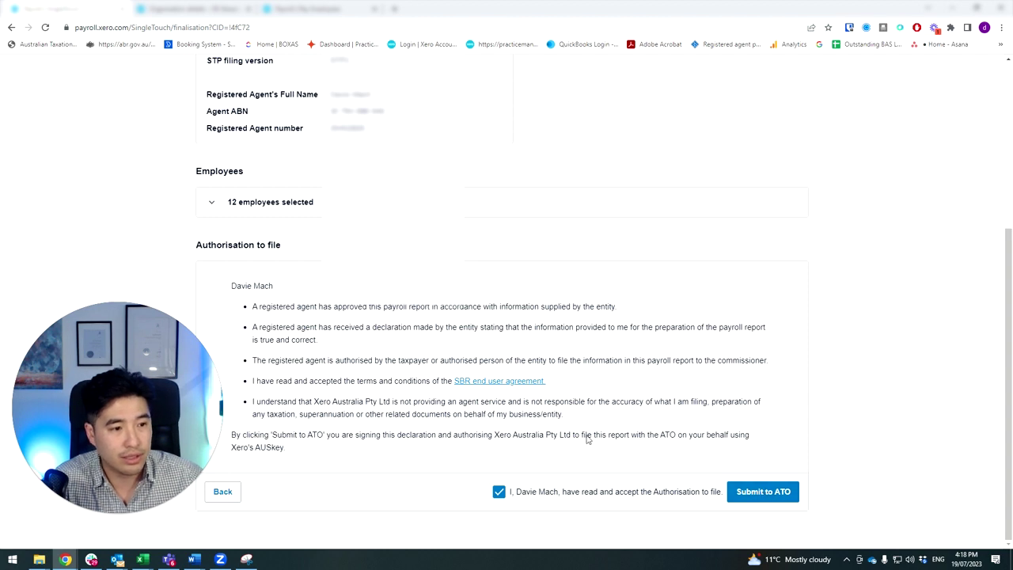
click(787, 495)
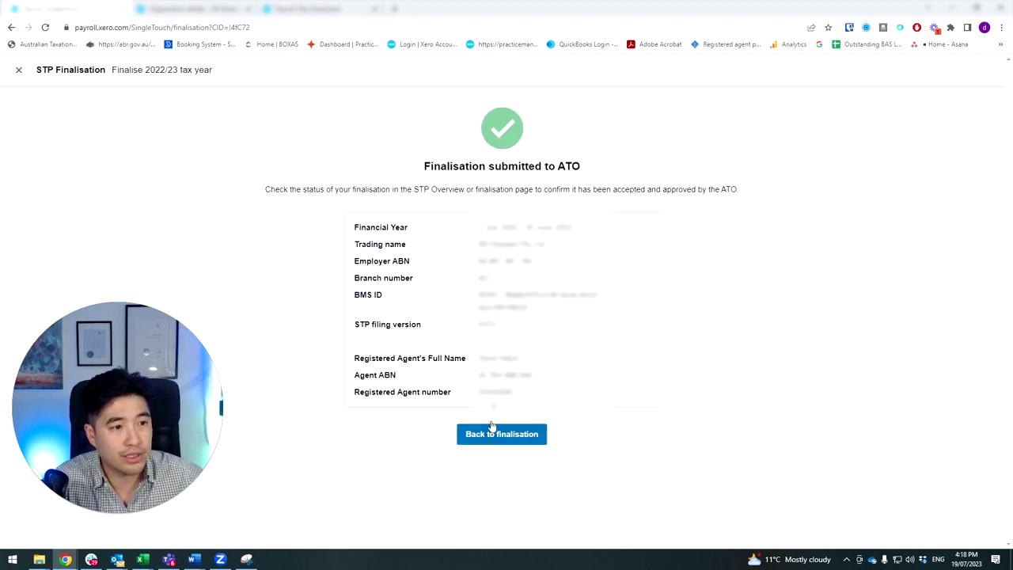
Review the submission summary, return to the 2022/23 finalisation list and check each employee's finalisation status.
drag(420, 170, 622, 389)
click(610, 401)
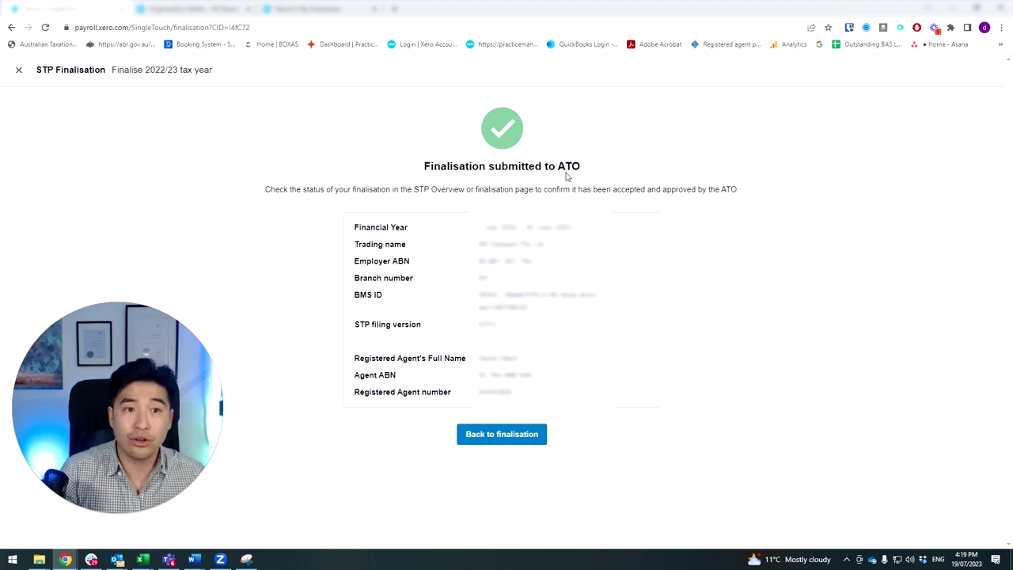
click(502, 436)
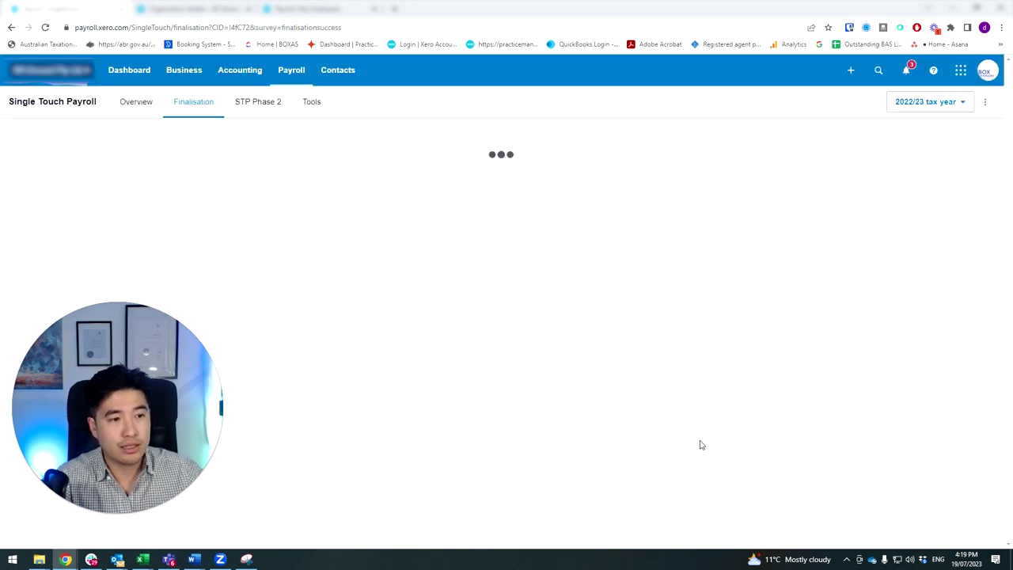
scroll(684, 202, down, 3)
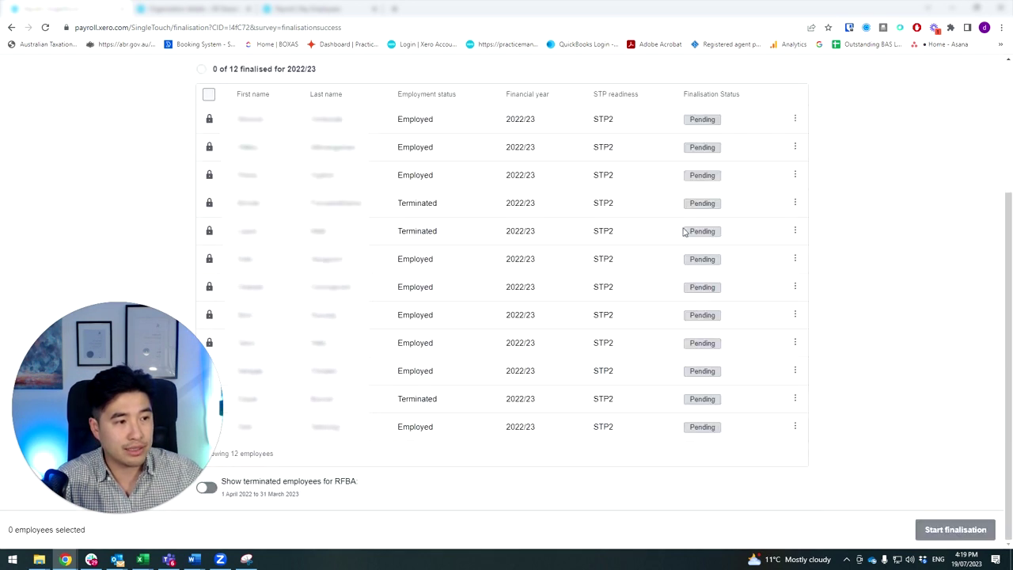